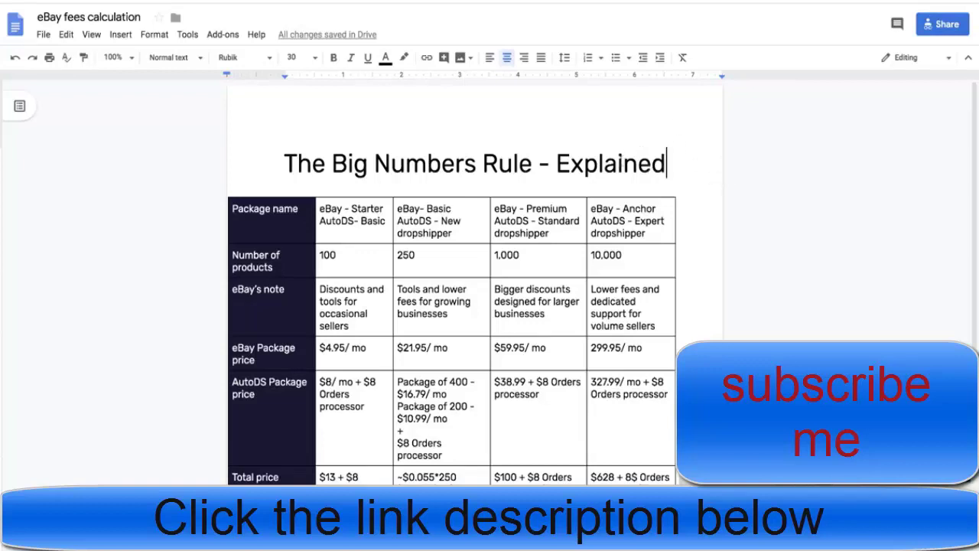
# Step: Examine the eBay and AutoDS package names across the four columns of the comparison table
pyautogui.scroll(-1, 366, 165)
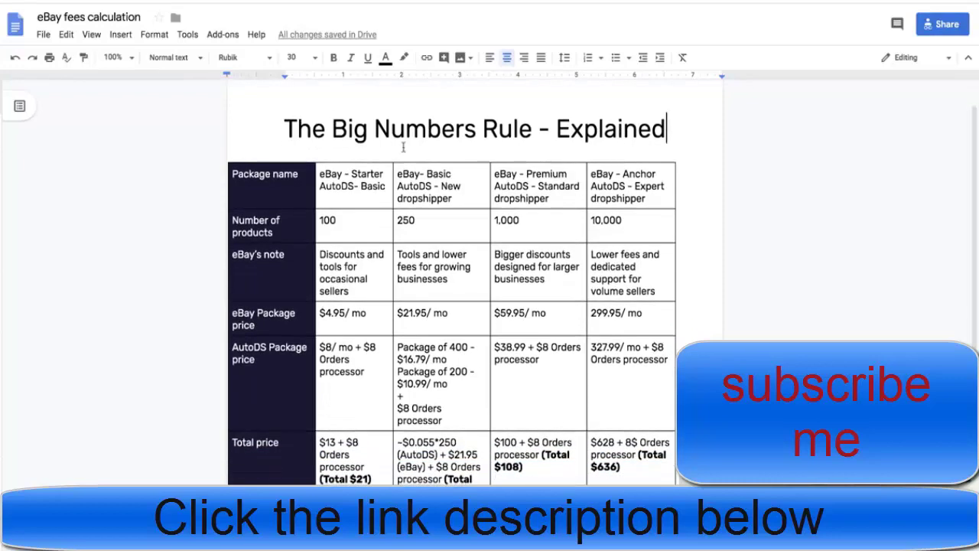
pyautogui.scroll(-1, 365, 165)
pyautogui.scroll(-1, 364, 166)
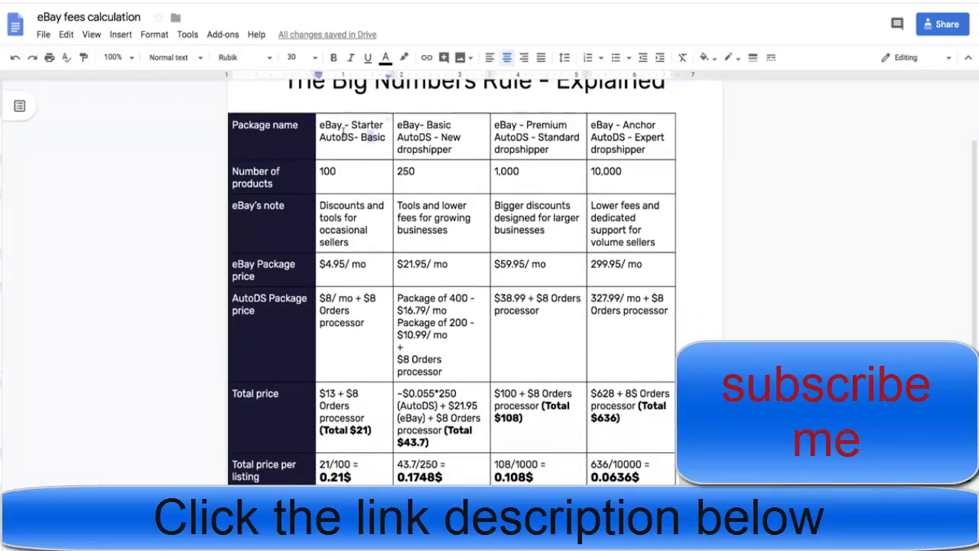
pyautogui.hotkey('ctrl', 'a')
pyautogui.scroll(2, 375, 147)
pyautogui.click(375, 208)
pyautogui.tripleClick(359, 192)
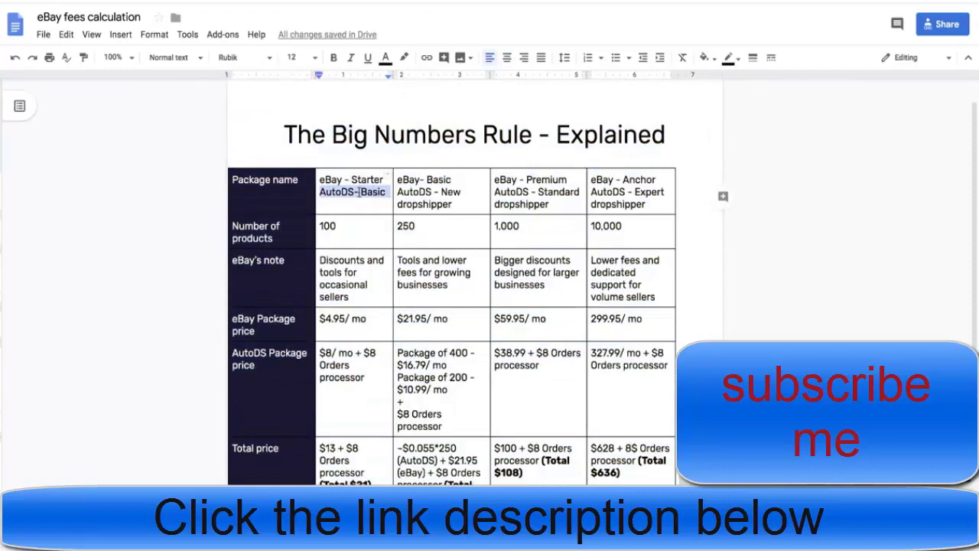
pyautogui.tripleClick(425, 198)
pyautogui.tripleClick(516, 191)
pyautogui.doubleClick(621, 192)
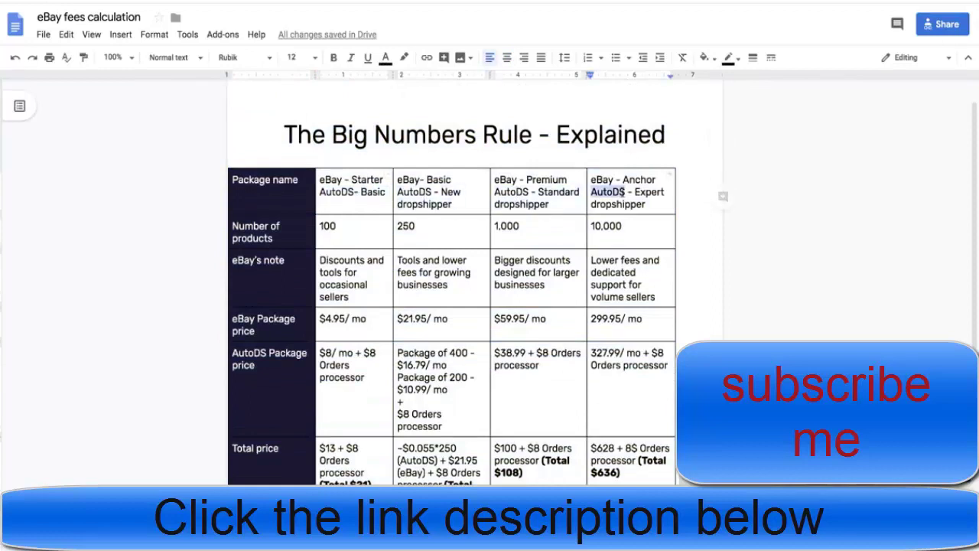
# Step: Highlight the AutoDS plan names one by one, from Basic through Expert dropshipper, in the package name row
pyautogui.doubleClick(359, 192)
pyautogui.tripleClick(360, 192)
pyautogui.doubleClick(409, 192)
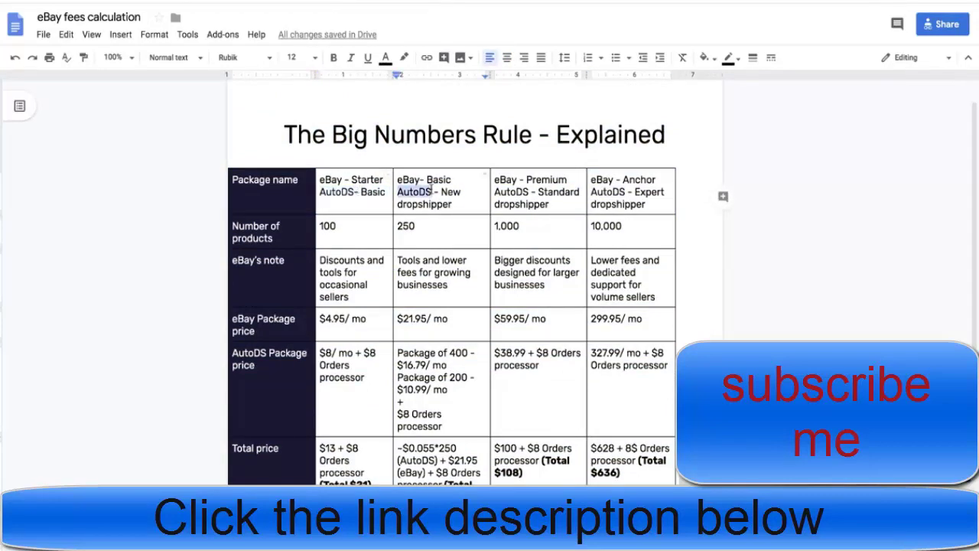
pyautogui.tripleClick(428, 193)
pyautogui.tripleClick(563, 198)
pyautogui.doubleClick(649, 192)
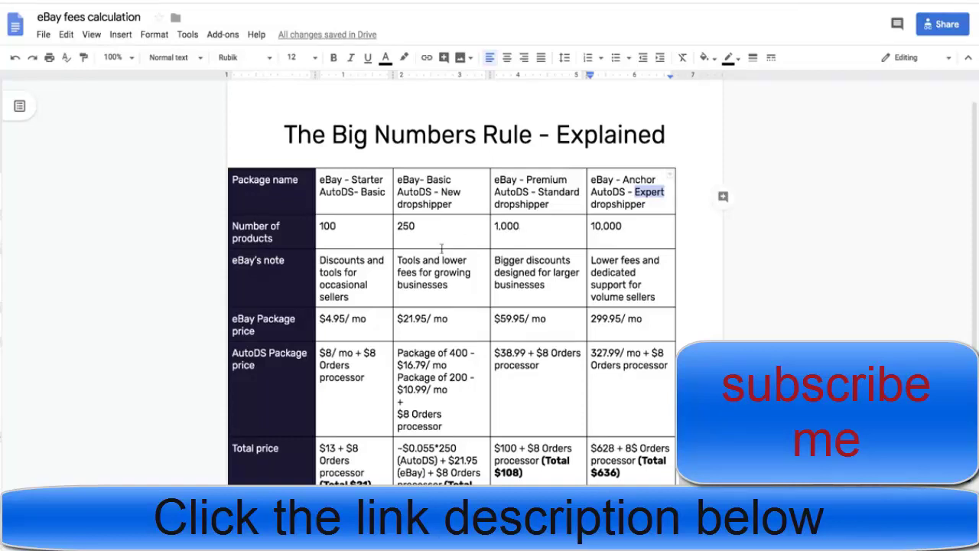
# Step: Examine the Starter package's number of products together with its monthly eBay package price
pyautogui.scroll(-3, 380, 231)
pyautogui.scroll(1, 380, 231)
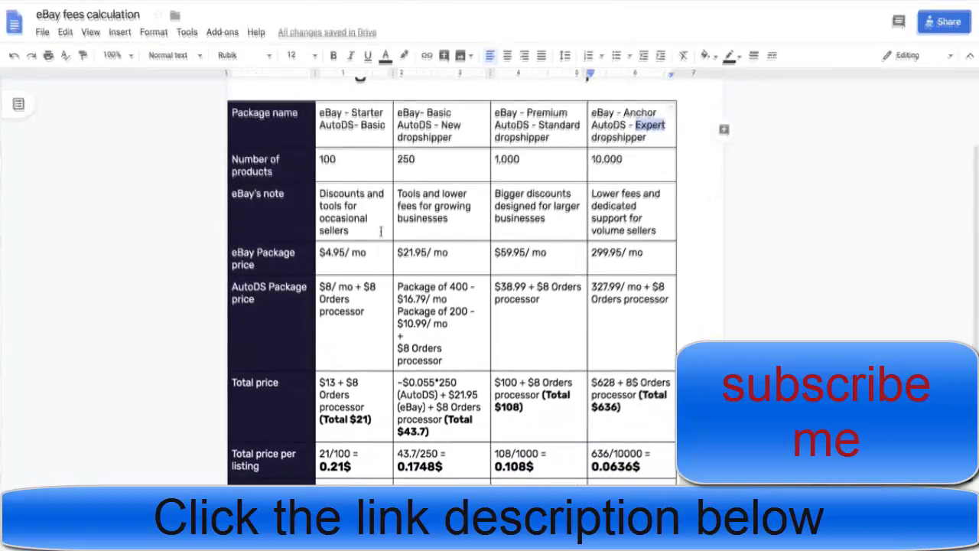
pyautogui.tripleClick(351, 258)
pyautogui.click(352, 258)
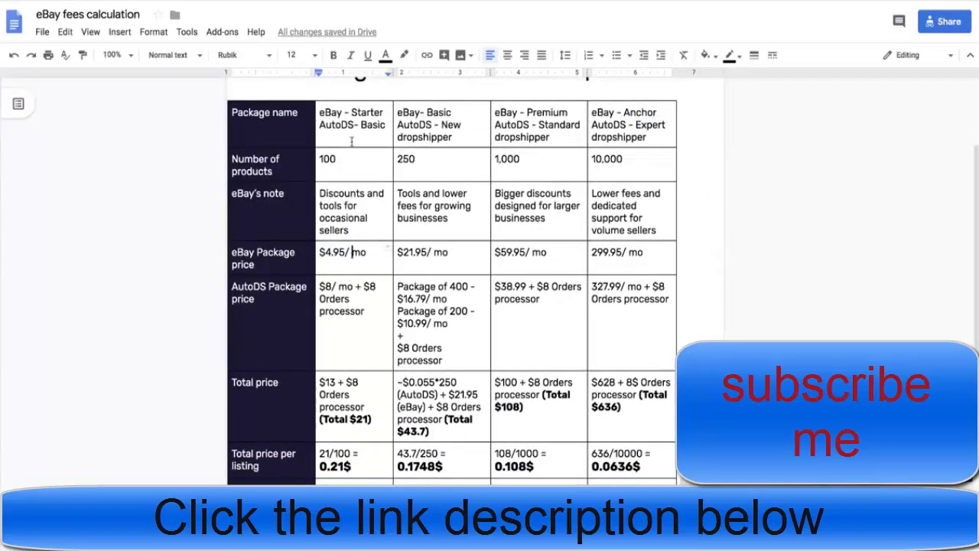
pyautogui.doubleClick(334, 158)
pyautogui.tripleClick(342, 258)
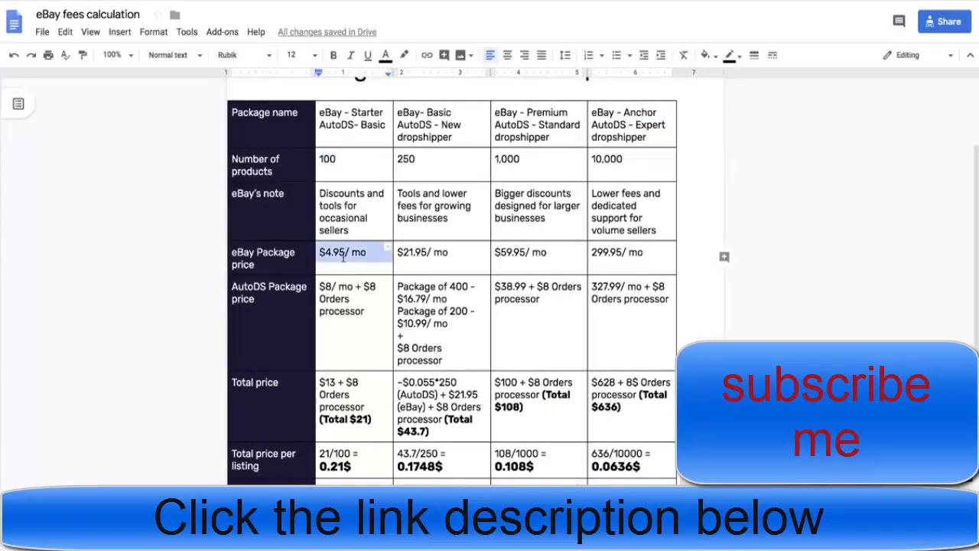
# Step: Compare the monthly eBay package prices of the Basic, Premium and Anchor packages, including the Basic package's number of products
pyautogui.click(437, 129)
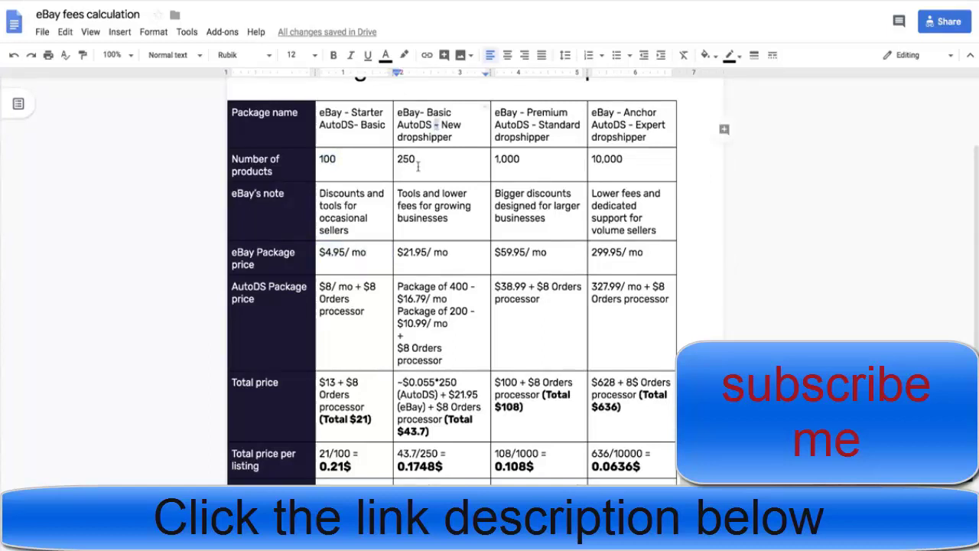
pyautogui.doubleClick(410, 160)
pyautogui.click(410, 259)
pyautogui.scroll(1, 411, 259)
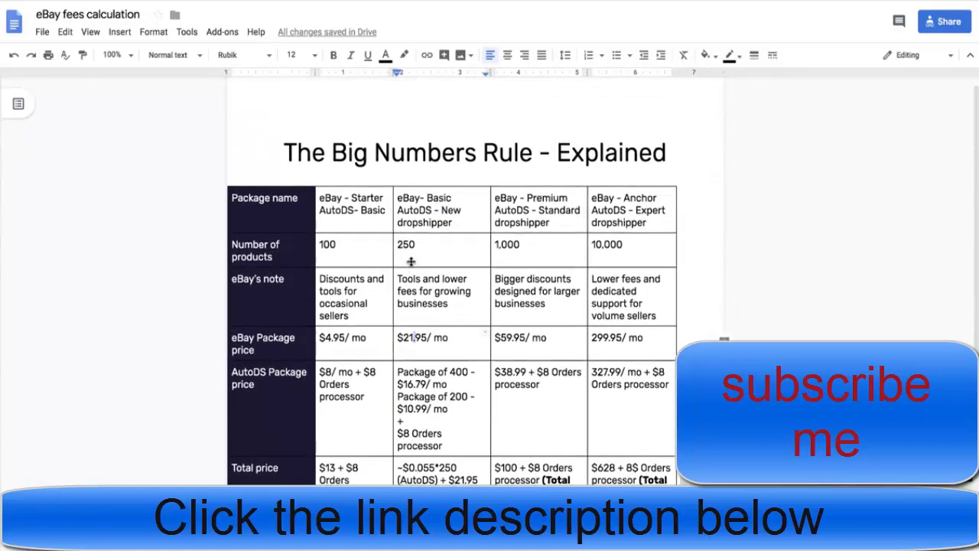
pyautogui.tripleClick(501, 337)
pyautogui.scroll(-1, 501, 337)
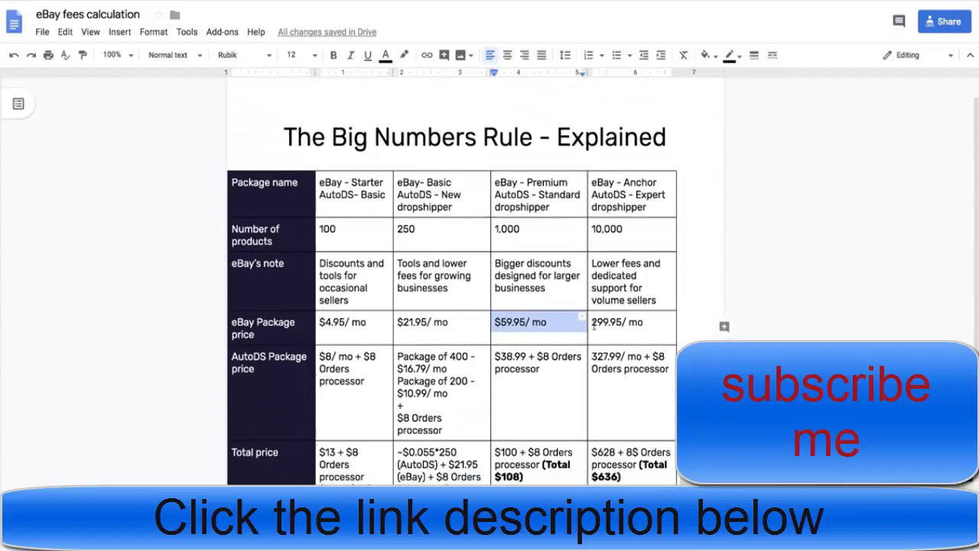
pyautogui.tripleClick(596, 322)
pyautogui.click(596, 322)
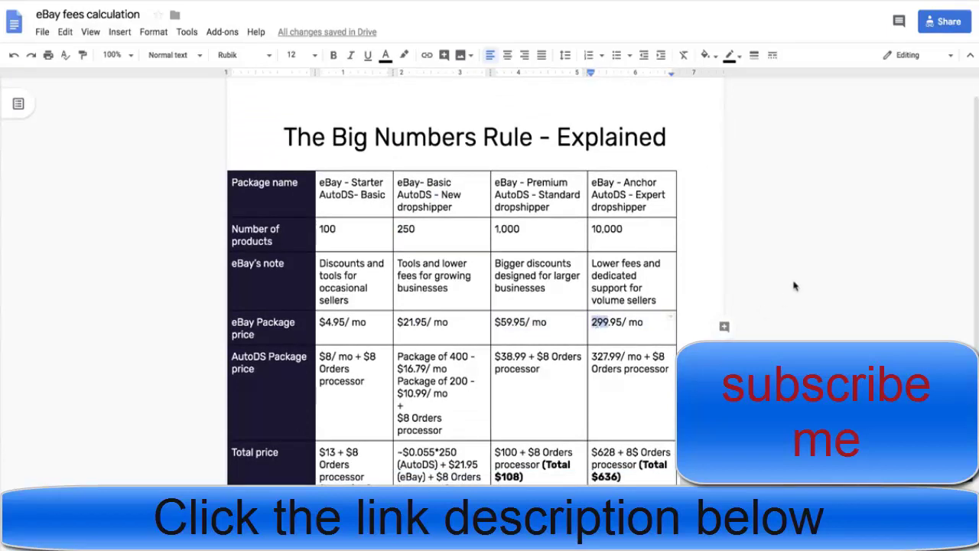
# Step: Examine the AutoDS package prices for the Starter and Basic columns of the table
pyautogui.scroll(-1, 563, 339)
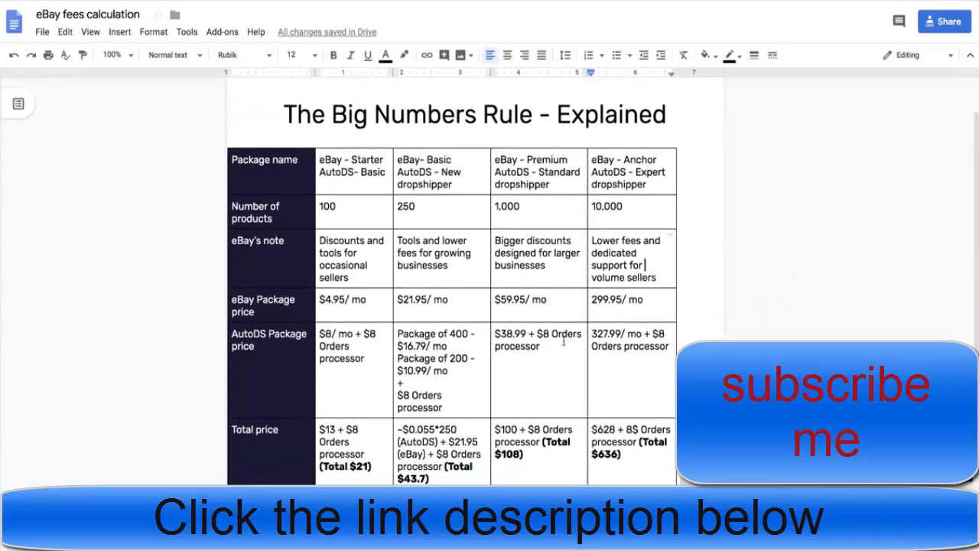
pyautogui.tripleClick(365, 351)
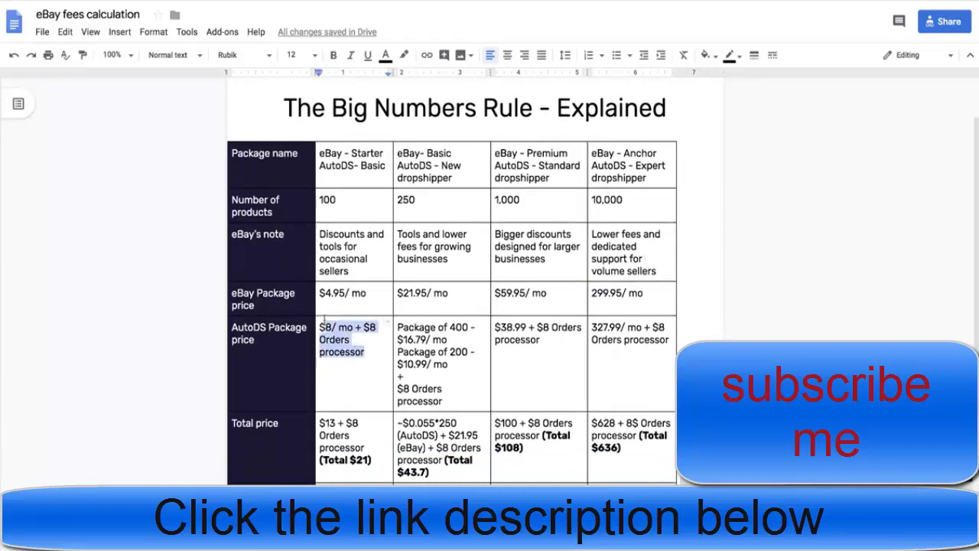
pyautogui.click(321, 329)
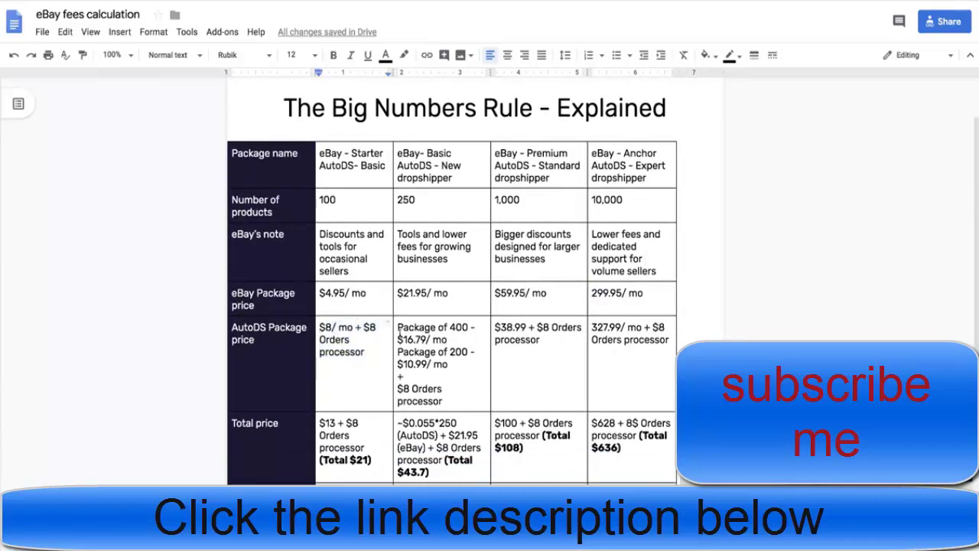
pyautogui.click(404, 338)
pyautogui.tripleClick(406, 338)
pyautogui.click(406, 342)
pyautogui.tripleClick(418, 350)
pyautogui.click(419, 348)
# Step: Examine the number of products and the package prices in the Premium and Anchor columns
pyautogui.click(661, 338)
pyautogui.tripleClick(506, 199)
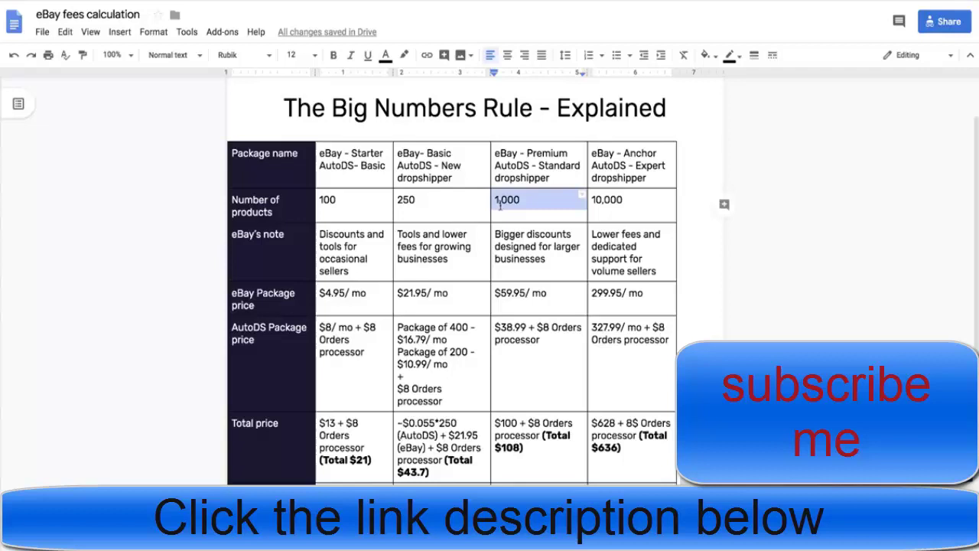
pyautogui.click(525, 354)
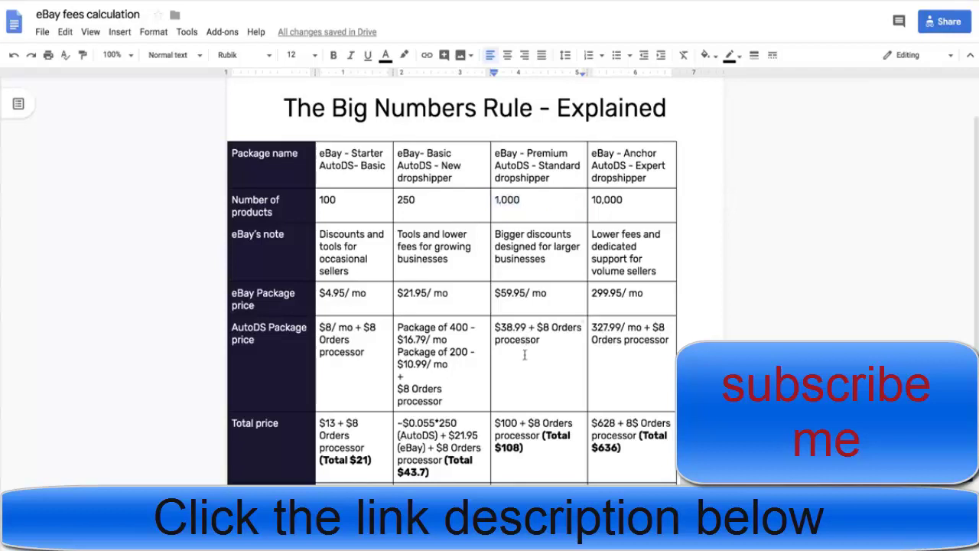
pyautogui.click(626, 208)
pyautogui.tripleClick(613, 294)
pyautogui.click(612, 337)
pyautogui.doubleClick(610, 339)
pyautogui.moveTo(609, 328); pyautogui.dragTo(620, 327)
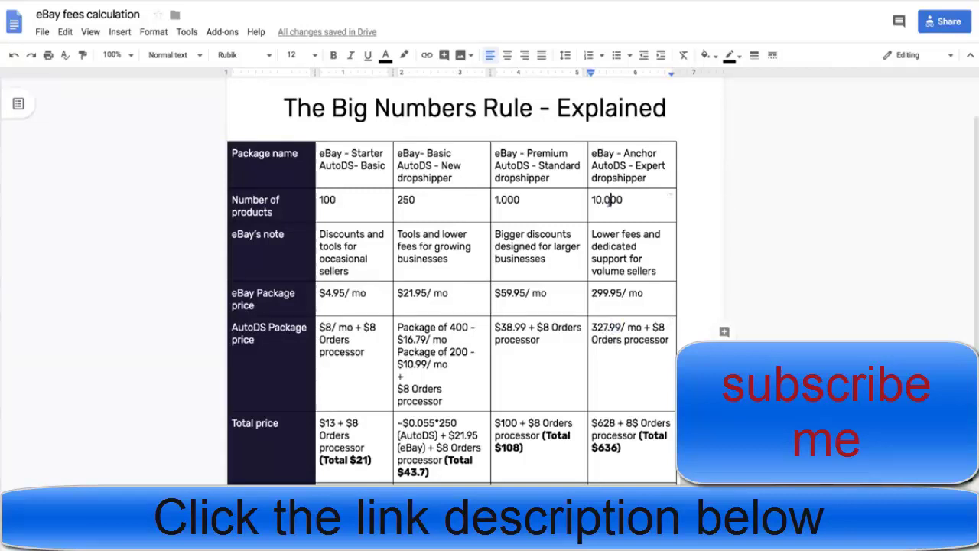
# Step: Highlight the number of products in the Anchor column and read its package name
pyautogui.tripleClick(606, 199)
pyautogui.scroll(-1, 608, 201)
pyautogui.click(645, 172)
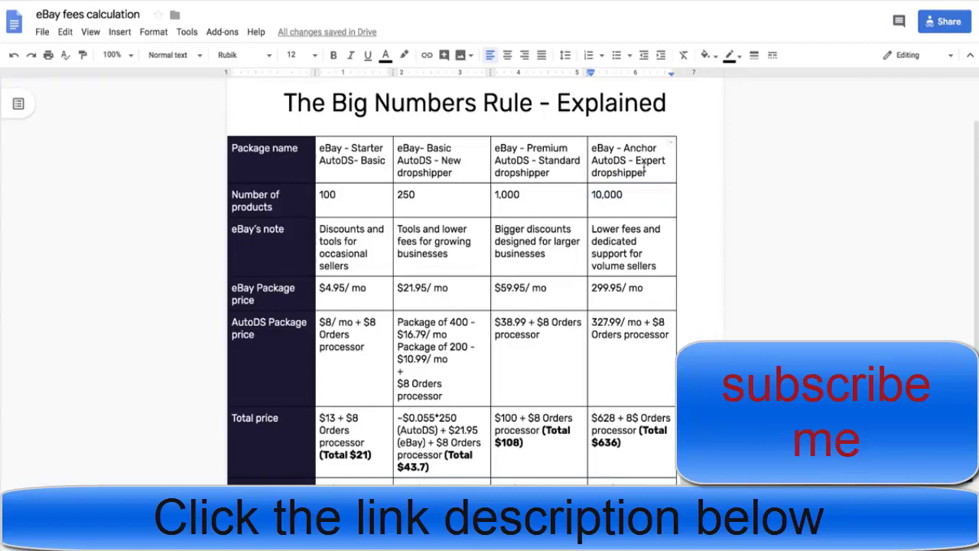
pyautogui.doubleClick(620, 196)
pyautogui.scroll(-1, 621, 200)
pyautogui.scroll(-1, 621, 201)
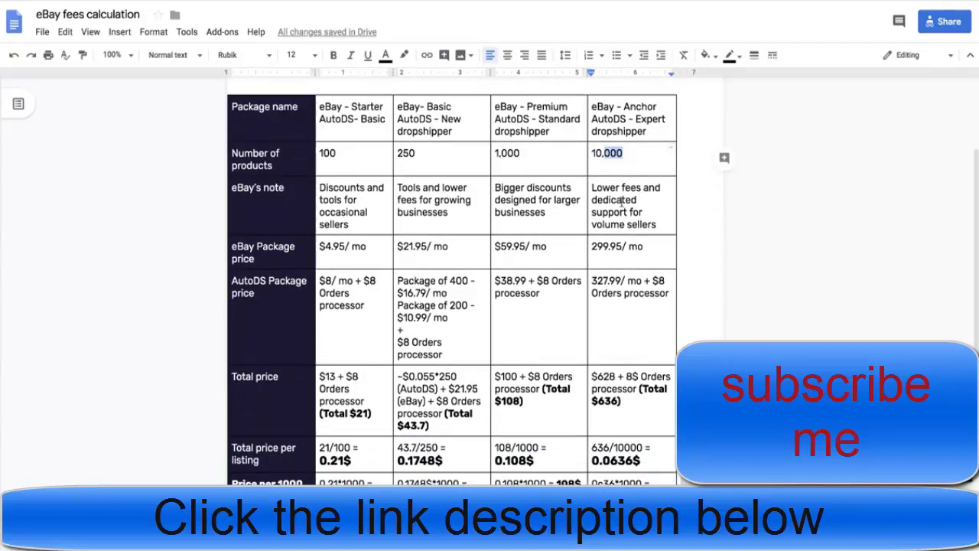
# Step: Highlight the Starter package's monthly eBay price
pyautogui.scroll(-1, 622, 201)
pyautogui.moveTo(320, 231); pyautogui.dragTo(366, 231)
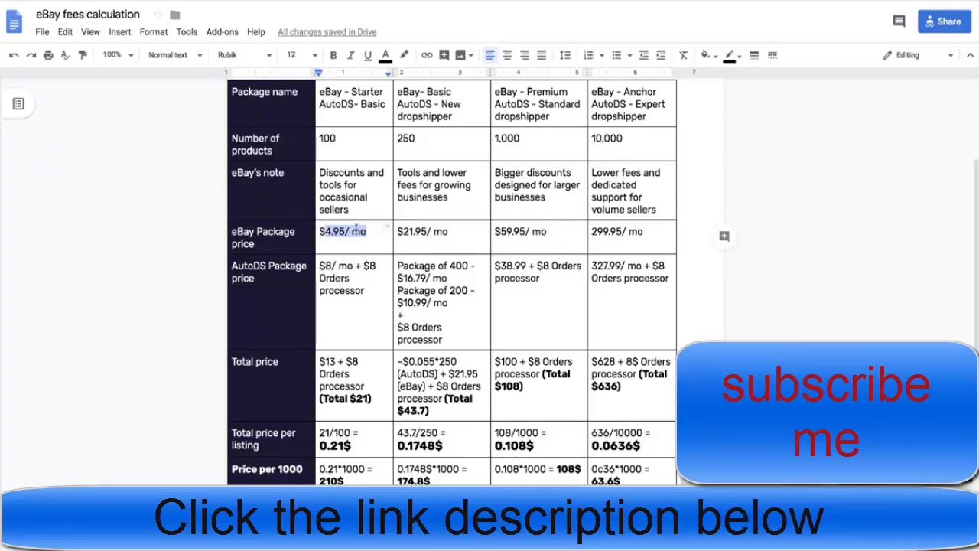
pyautogui.doubleClick(358, 231)
pyautogui.tripleClick(355, 229)
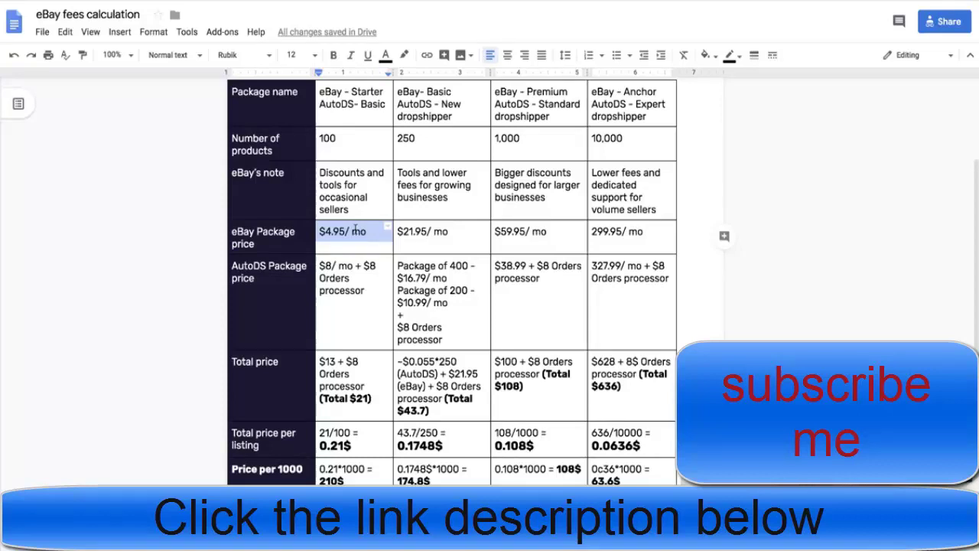
# Step: Examine the Starter column's total price and total price per listing calculation
pyautogui.scroll(-1, 380, 183)
pyautogui.scroll(-3, 380, 188)
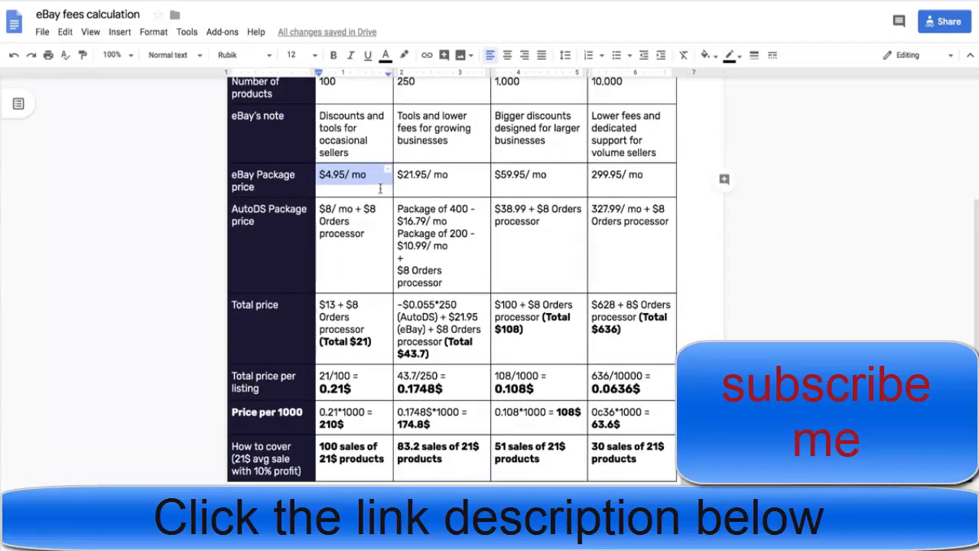
pyautogui.click(348, 313)
pyautogui.scroll(-2, 348, 314)
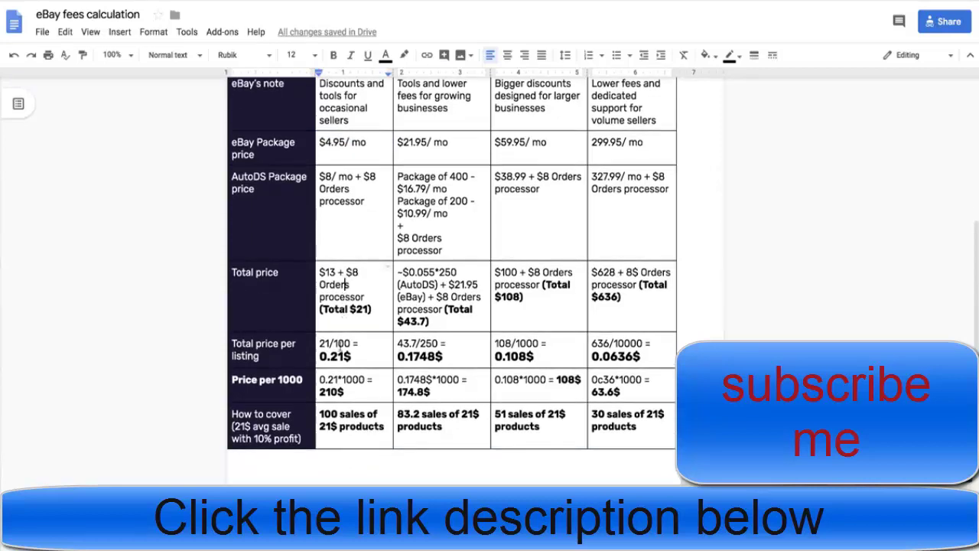
pyautogui.moveTo(354, 357); pyautogui.dragTo(327, 341)
pyautogui.click(327, 356)
# Step: Highlight the price per 1000 for each of the four packages in turn, from Starter to Anchor
pyautogui.moveTo(320, 380); pyautogui.dragTo(329, 392)
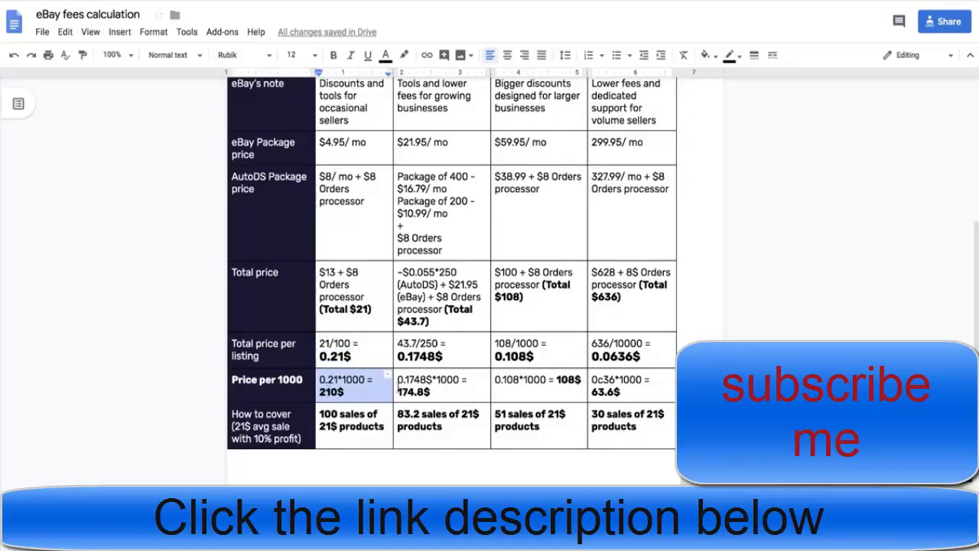
pyautogui.moveTo(396, 391); pyautogui.dragTo(410, 392)
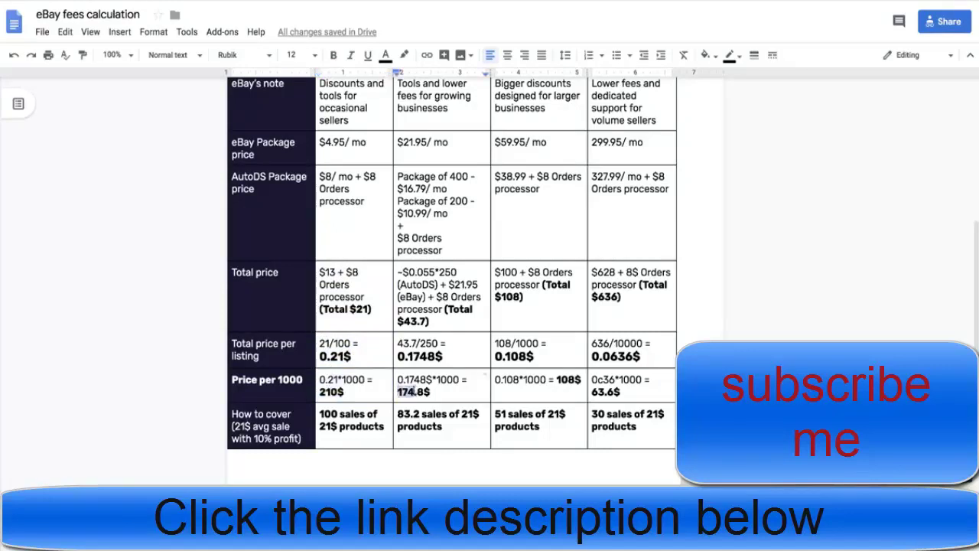
pyautogui.doubleClick(563, 380)
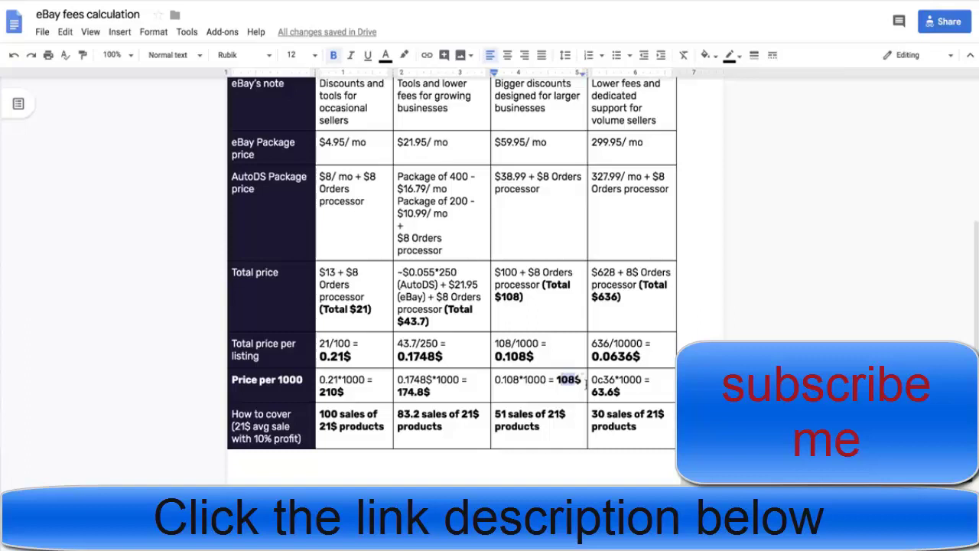
pyautogui.moveTo(591, 391)
pyautogui.mouseDown()
pyautogui.moveTo(620, 392)
pyautogui.moveTo(604, 391)
pyautogui.mouseUp()
pyautogui.scroll(1, 535, 472)
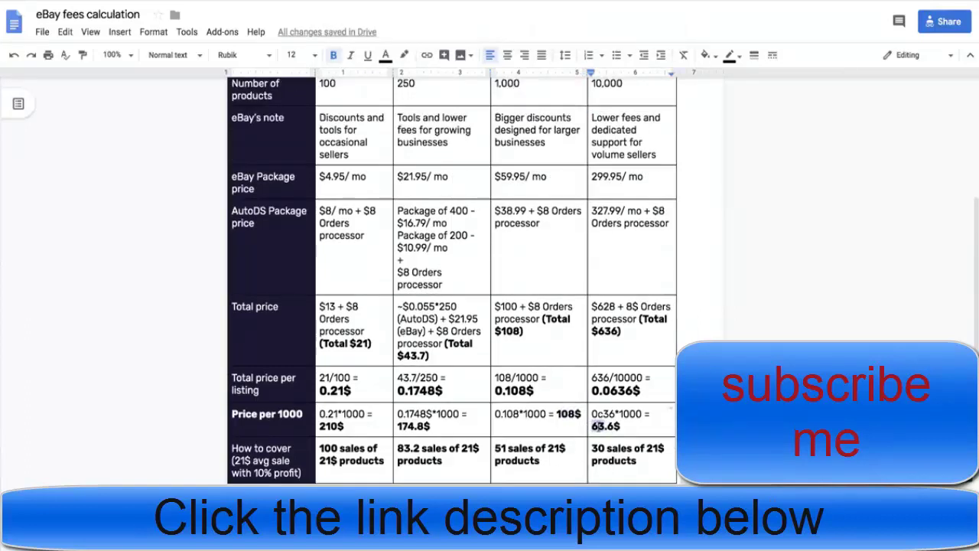
pyautogui.moveTo(591, 425); pyautogui.dragTo(620, 426)
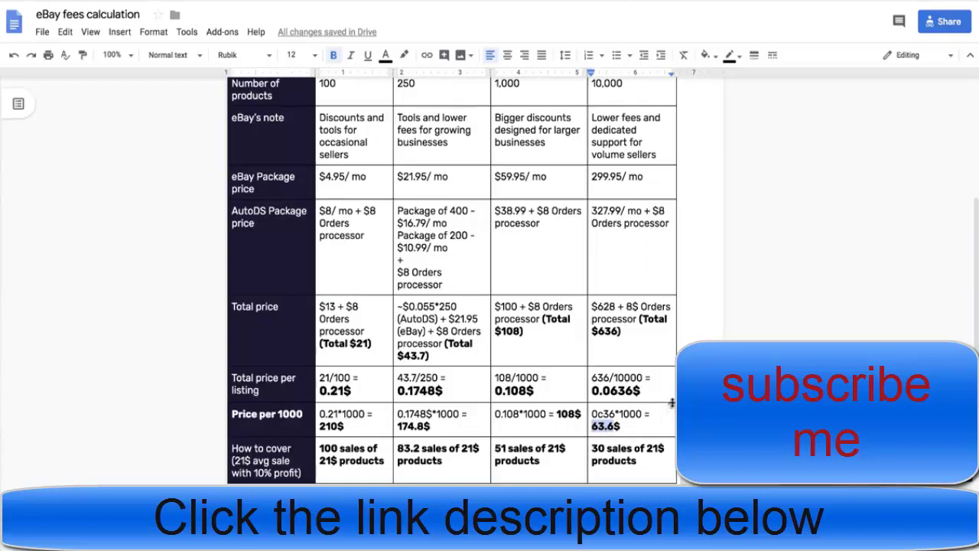
# Step: Calculate 63.6/210 in the browser and again in Alfred to compare the Anchor and Starter prices per 1000
pyautogui.press('super+l')
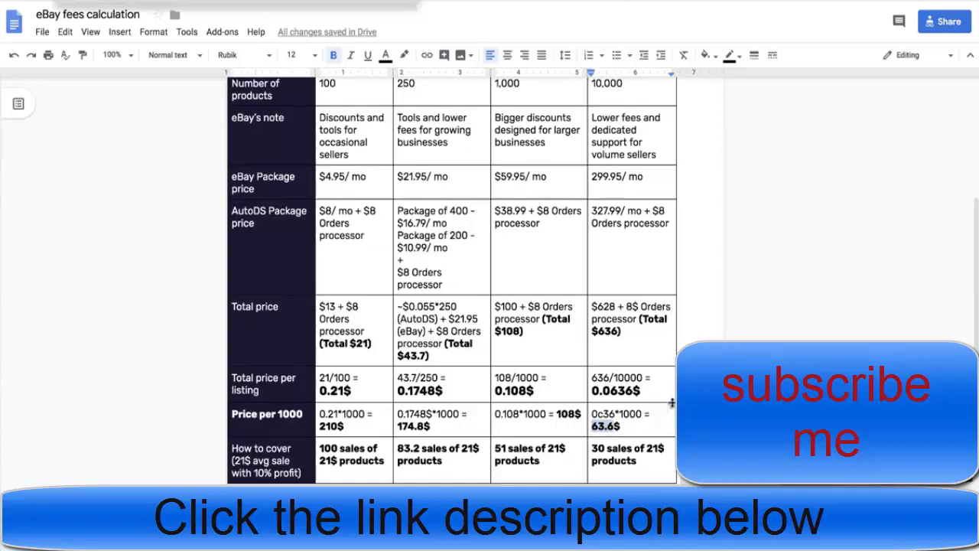
pyautogui.write('63.6/210')
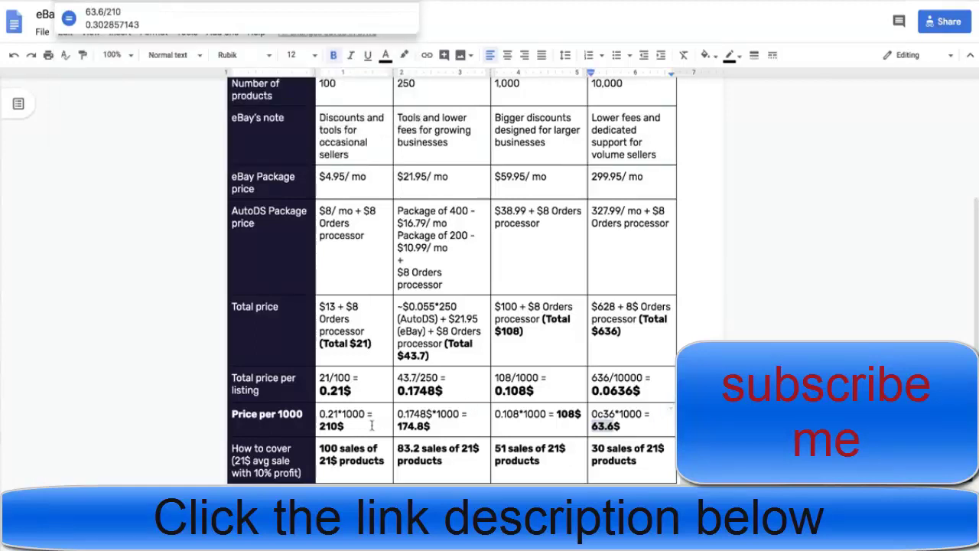
pyautogui.hotkey('alt', 'space')
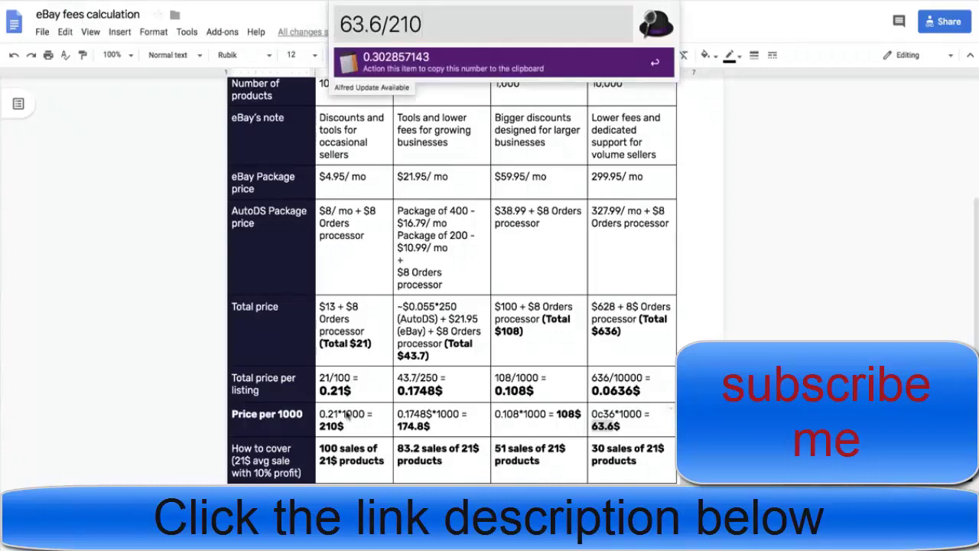
pyautogui.scroll(2, 383, 379)
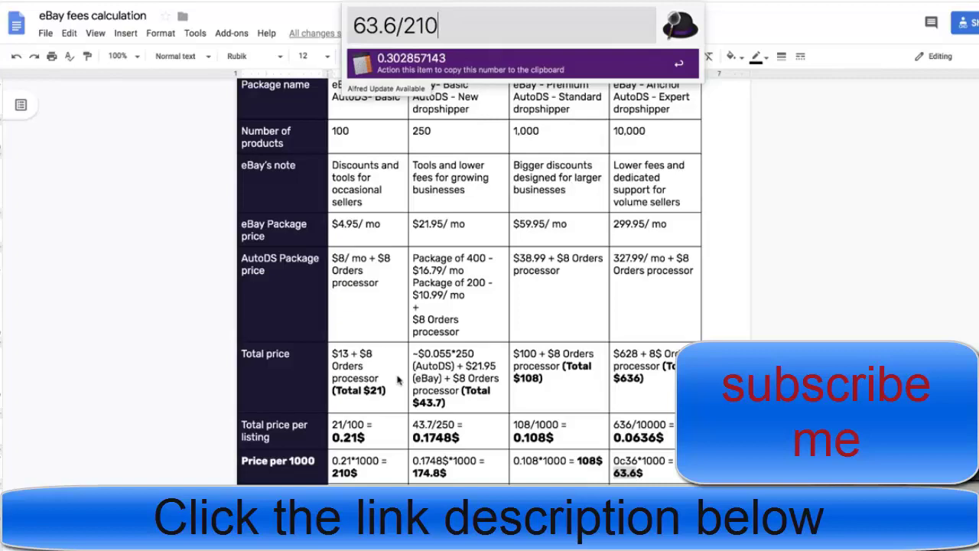
pyautogui.scroll(-2, 418, 344)
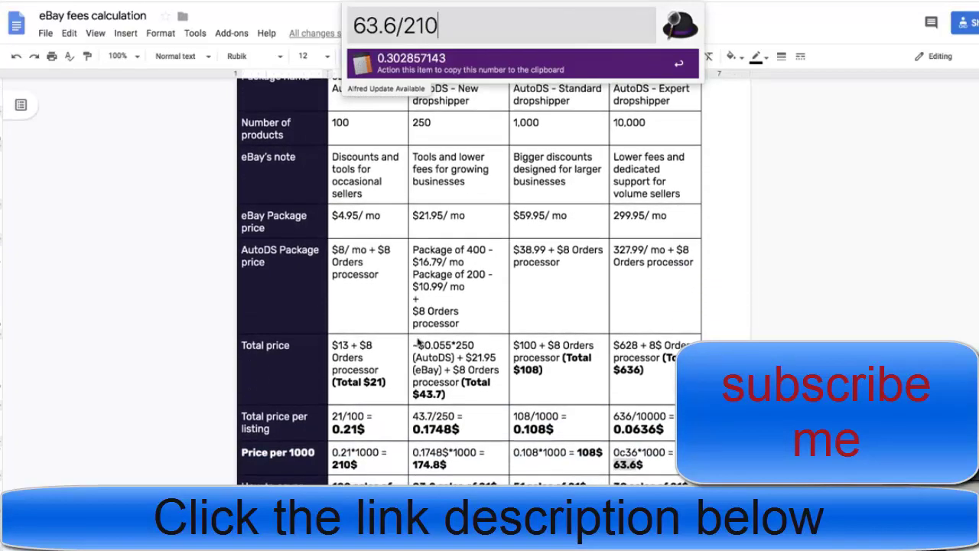
# Step: Calculate 63.6/108 in Alfred to compare the Anchor and Premium prices per 1000, and return to the fees table
pyautogui.press('super+a')
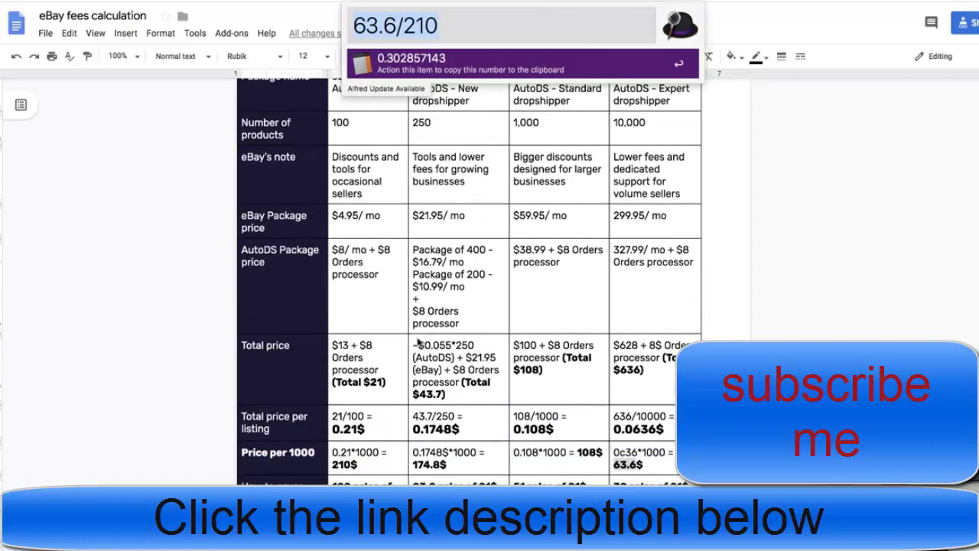
pyautogui.write('63.')
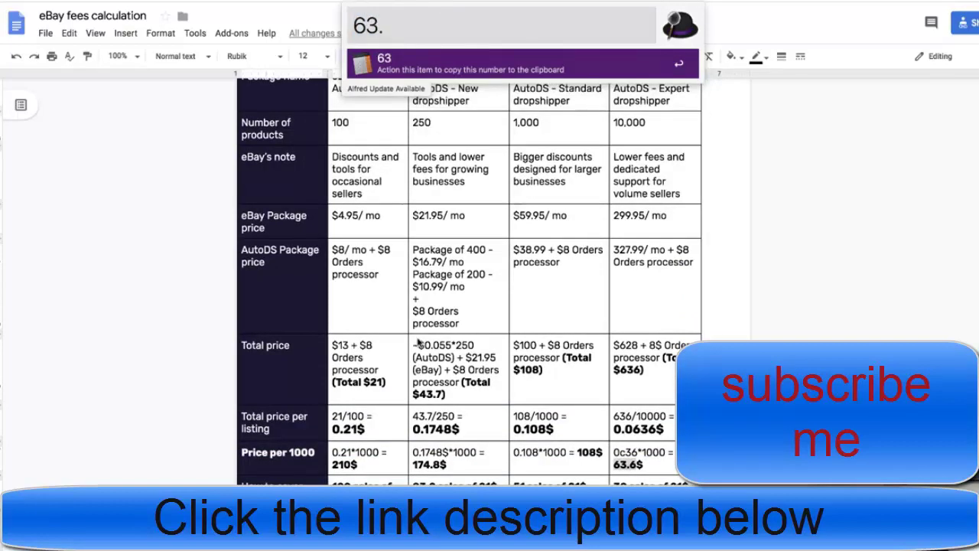
pyautogui.write('6/108')
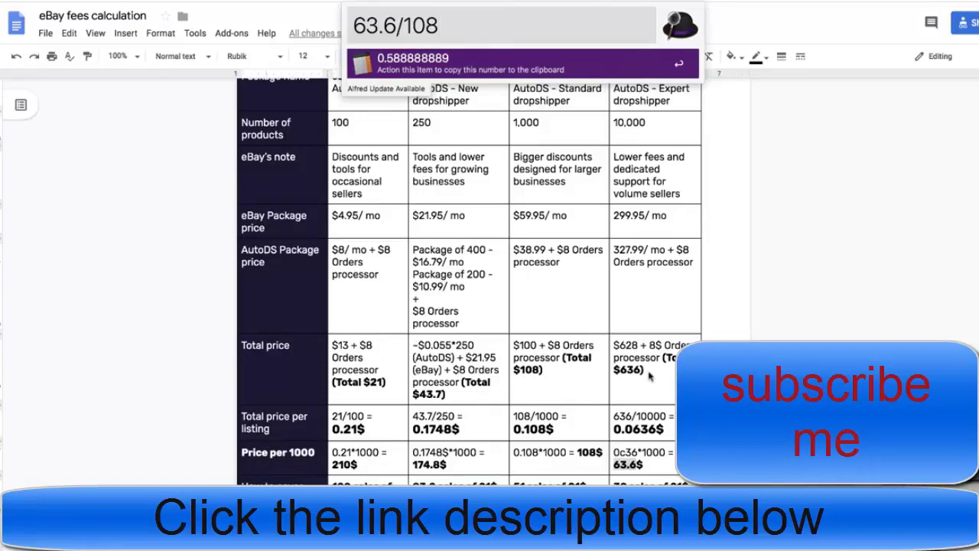
pyautogui.click(676, 480)
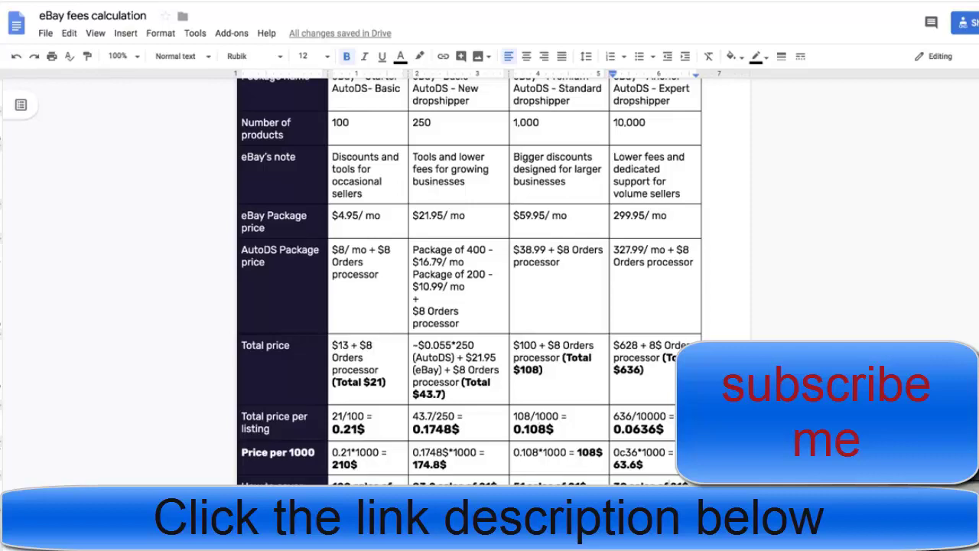
# Step: Highlight the Starter package's price per 1000 calculation in the fees table
pyautogui.scroll(-1, 356, 468)
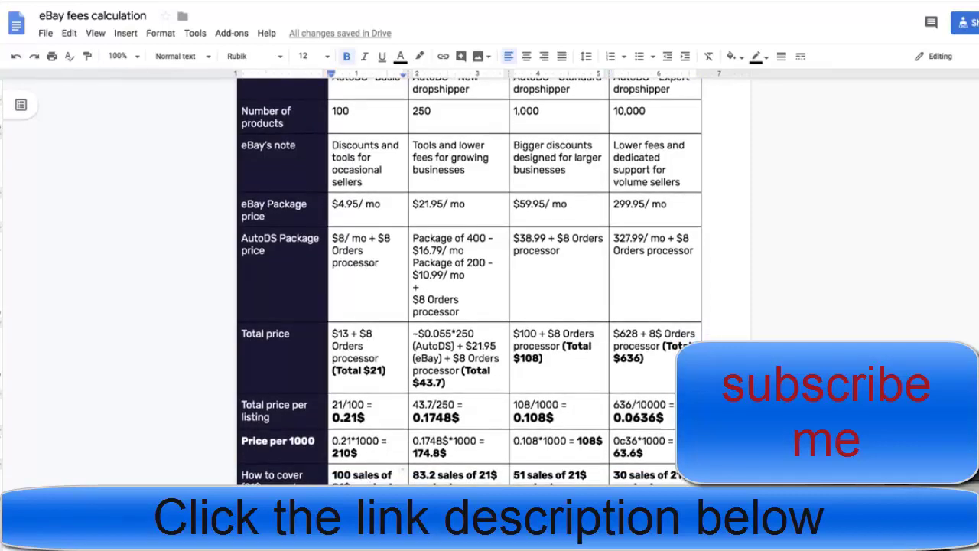
pyautogui.scroll(2, 356, 468)
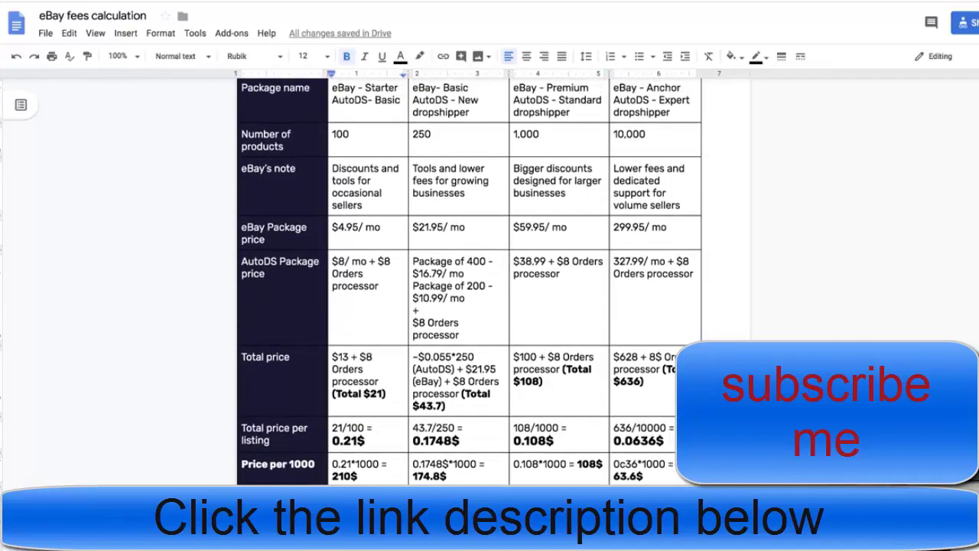
pyautogui.tripleClick(353, 468)
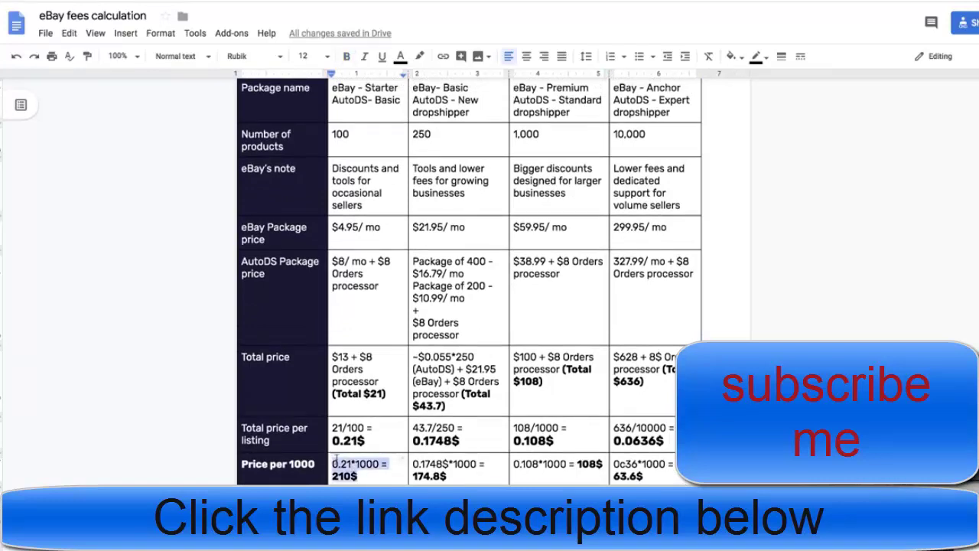
pyautogui.click(350, 464)
pyautogui.tripleClick(351, 465)
pyautogui.click(350, 472)
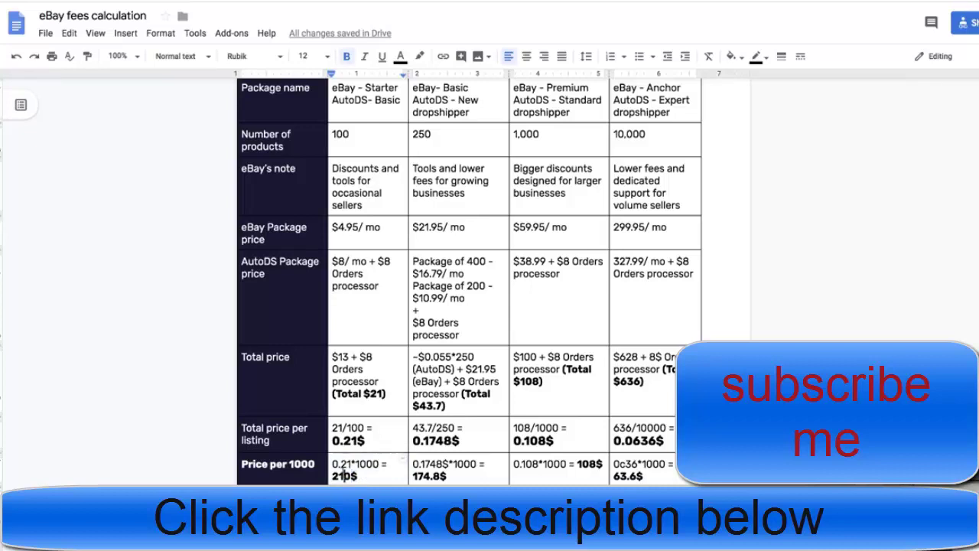
pyautogui.tripleClick(344, 474)
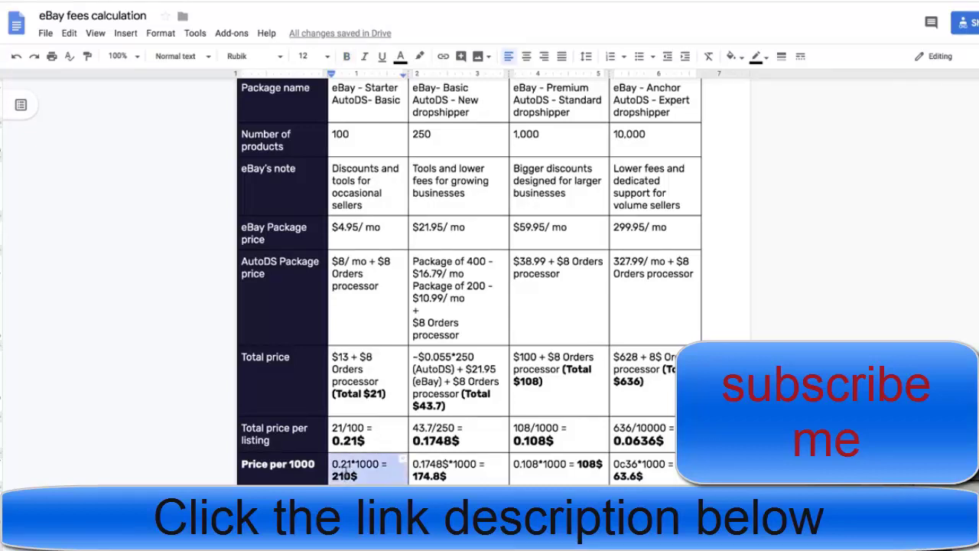
pyautogui.click(345, 474)
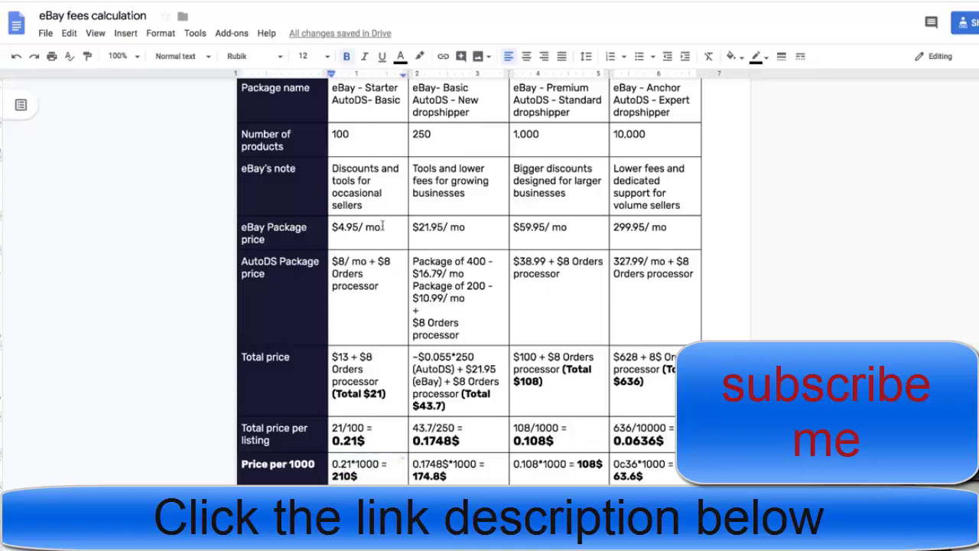
# Step: Highlight the Starter package's eBay price, AutoDS price with orders processor, and total price
pyautogui.moveTo(380, 227); pyautogui.dragTo(335, 226)
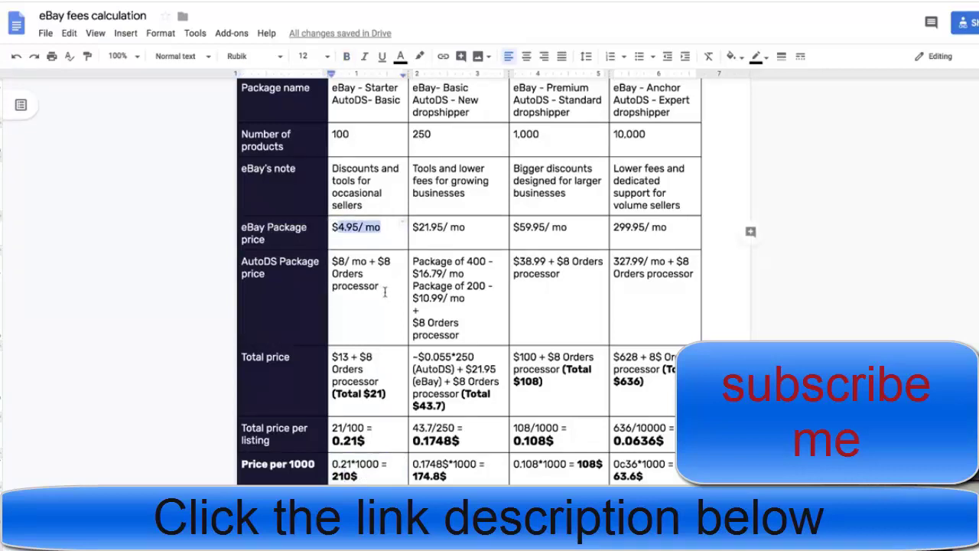
pyautogui.moveTo(383, 287); pyautogui.dragTo(333, 260)
pyautogui.moveTo(359, 227); pyautogui.dragTo(332, 223)
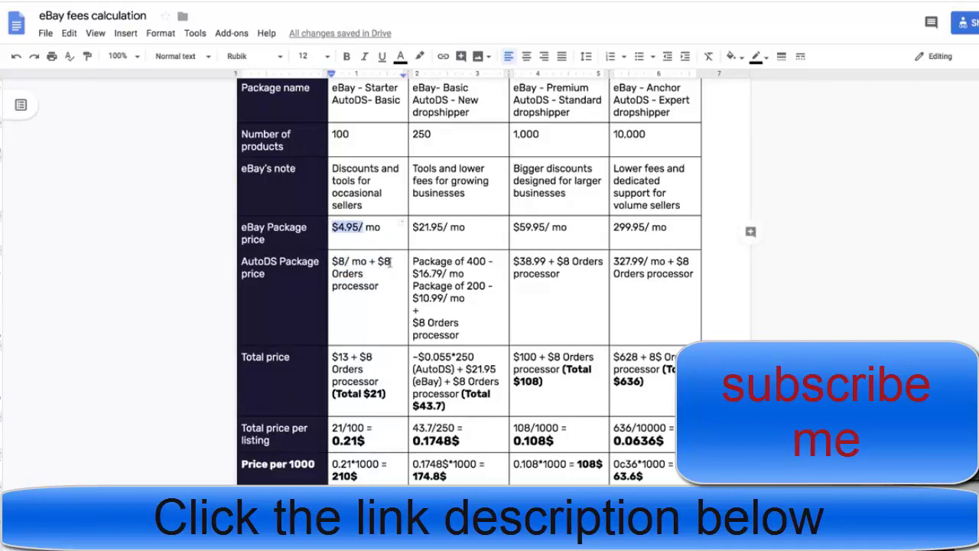
pyautogui.click(386, 262)
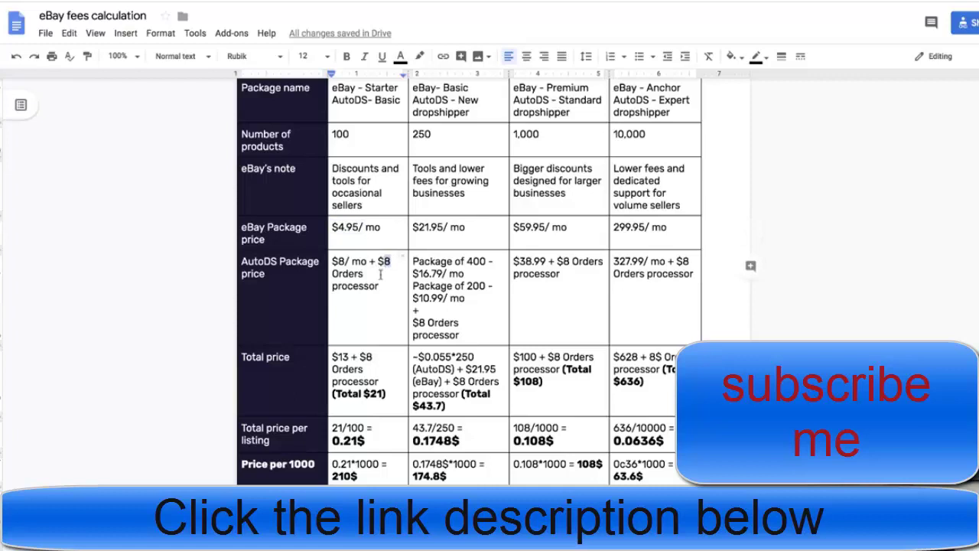
pyautogui.click(373, 397)
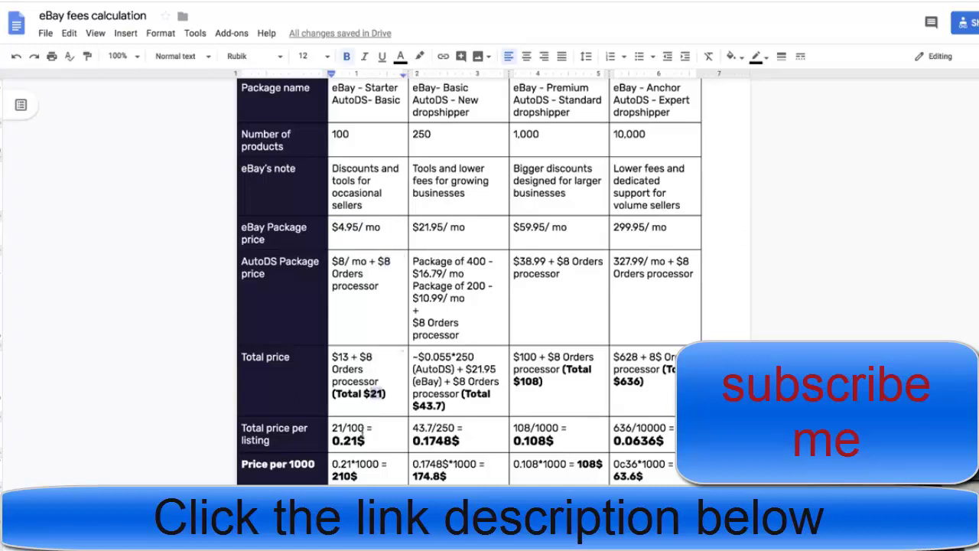
# Step: Calculate 0.21*1000 in Alfred to check the Starter package's price per 1000
pyautogui.hotkey('alt', 'space')
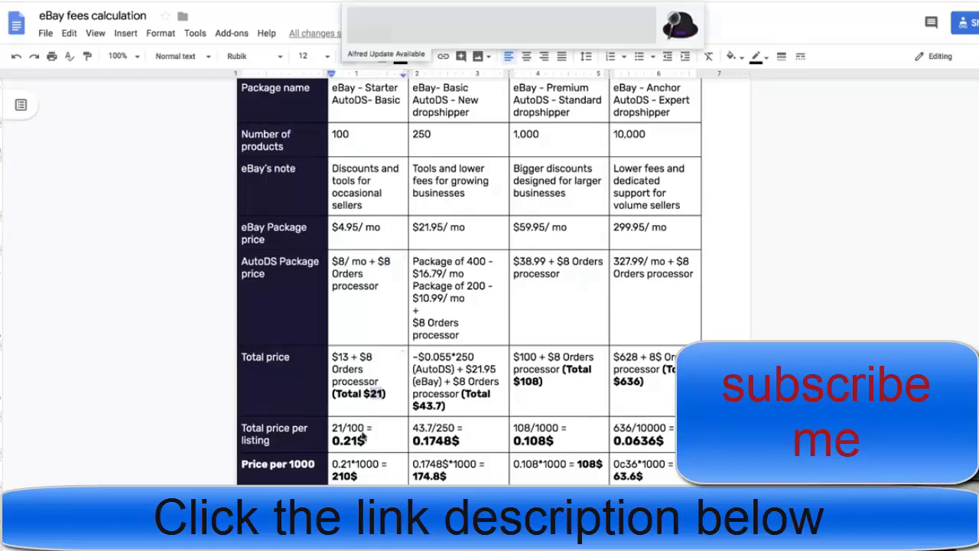
pyautogui.write('0.21')
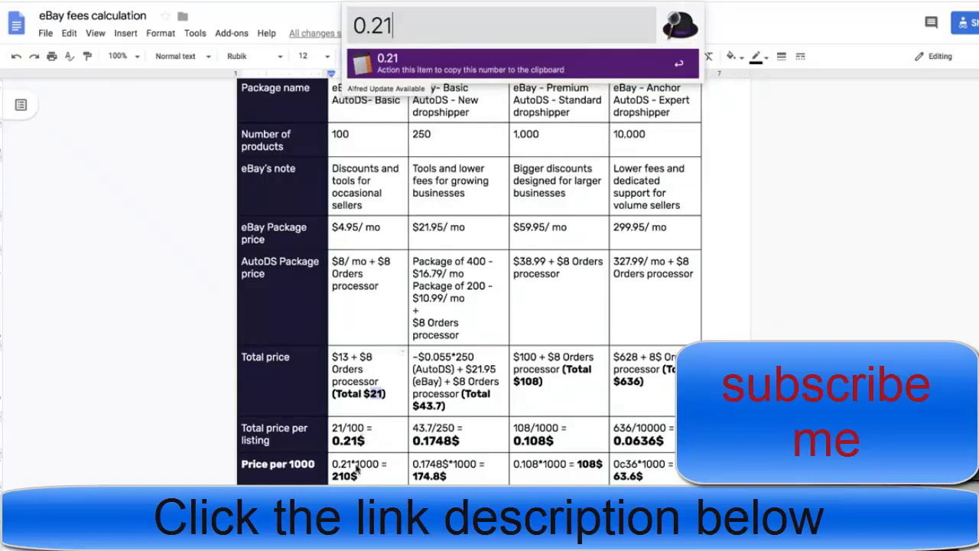
pyautogui.write('*!0')
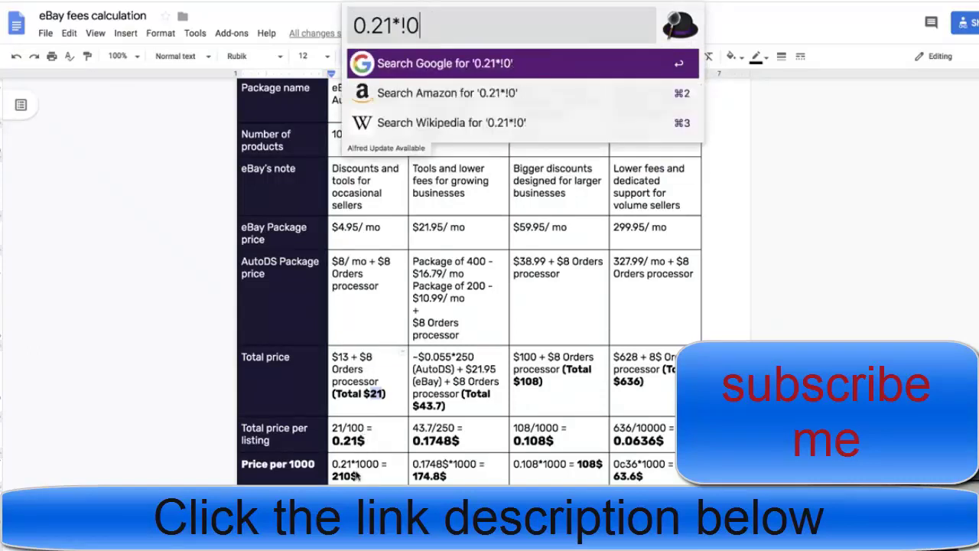
pyautogui.press('BackSpace')
pyautogui.press('BackSpace')
pyautogui.write('1000')
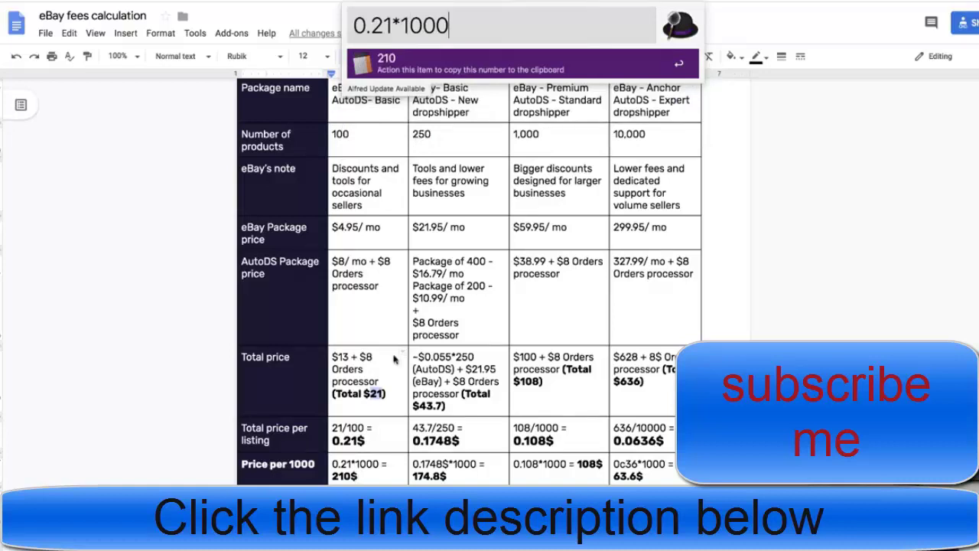
# Step: Extend the Alfred calculation to 0.21*1000/2.1 to work out the sales needed to cover the Starter package
pyautogui.write('/')
pyautogui.scroll(-2, 390, 364)
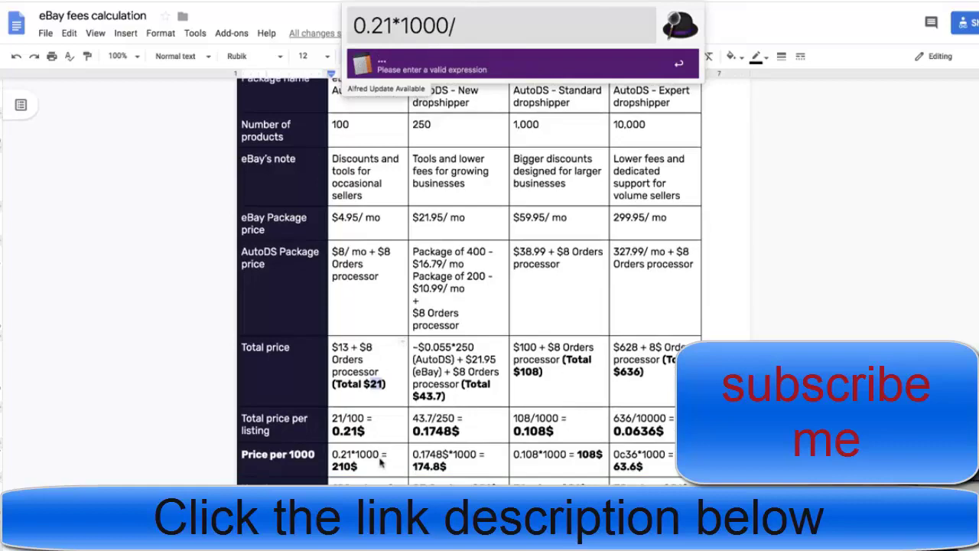
pyautogui.scroll(-1, 380, 460)
pyautogui.write('21*1')
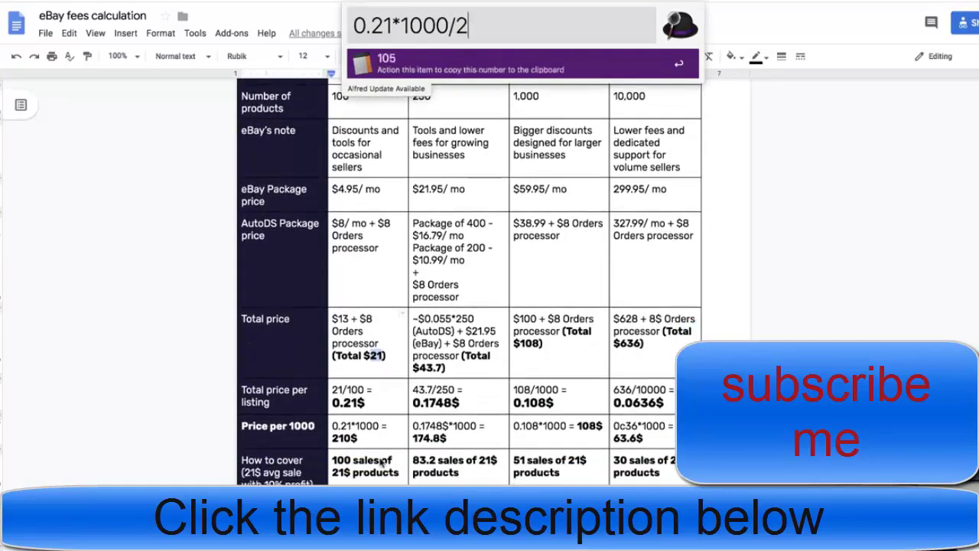
pyautogui.write('0')
pyautogui.press('BackSpace')
pyautogui.write('*')
pyautogui.press('BackSpace')
pyautogui.write('.1')
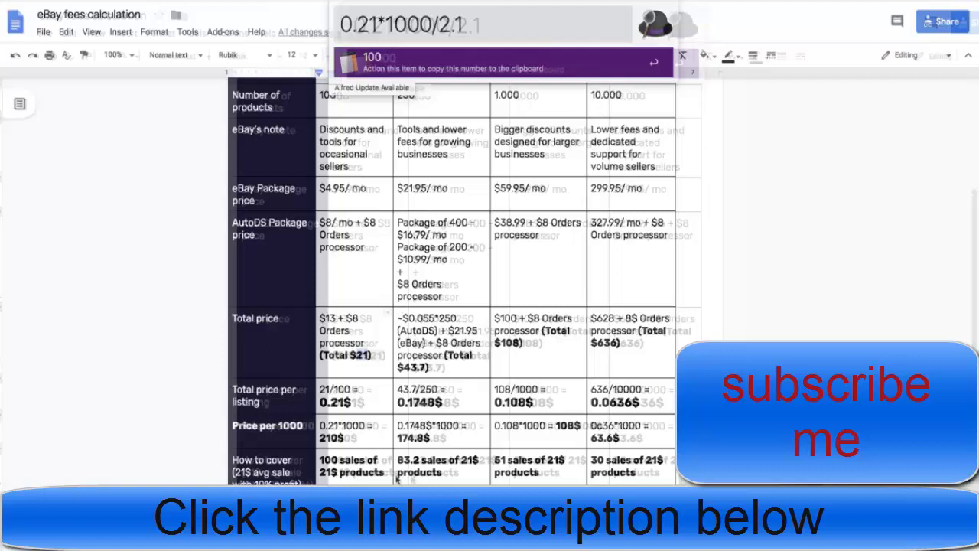
# Step: Close the Alfred calculation and highlight the Premium package's price per 1000 calculation
pyautogui.click(531, 406)
pyautogui.tripleClick(528, 428)
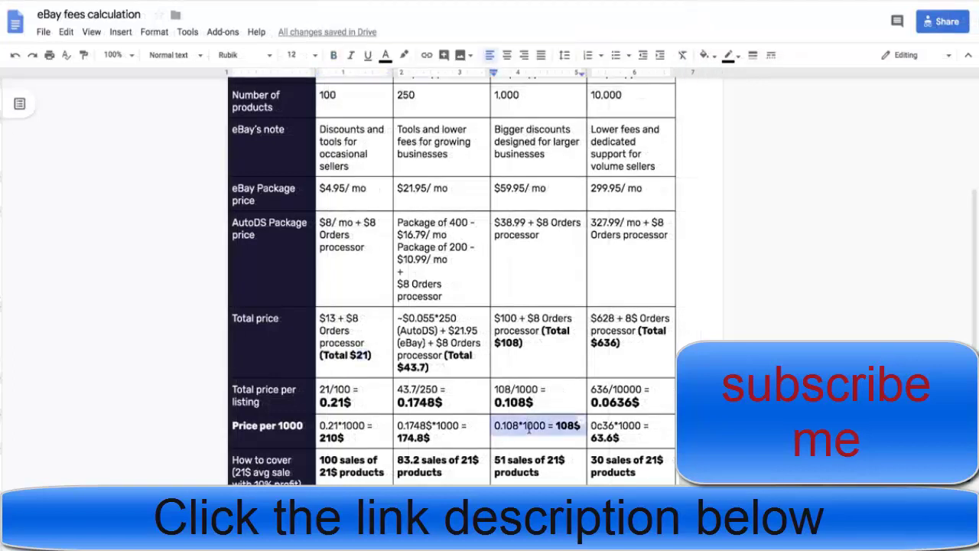
pyautogui.scroll(1, 527, 428)
pyautogui.click(527, 433)
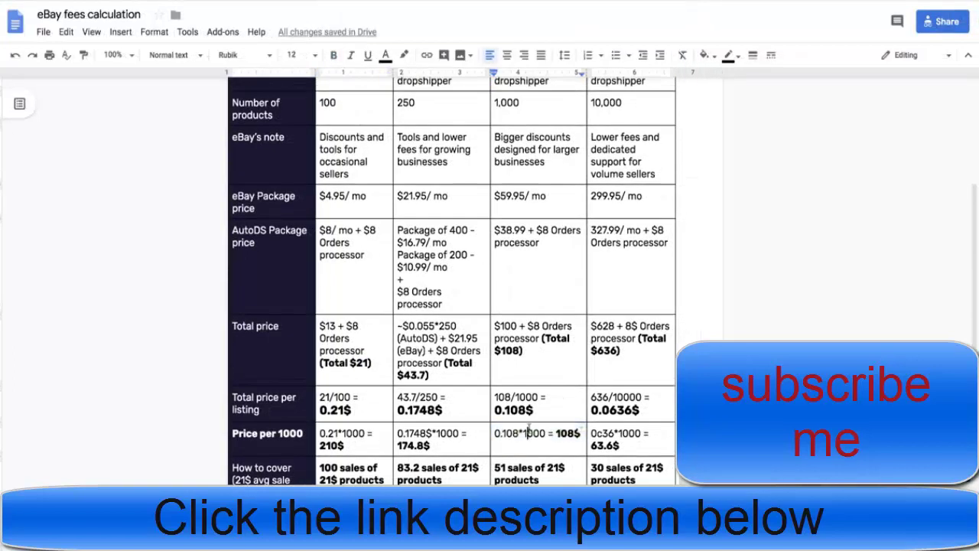
# Step: Highlight the number of sales needed to cover the Premium package, and do the same for the Anchor package
pyautogui.click(495, 463)
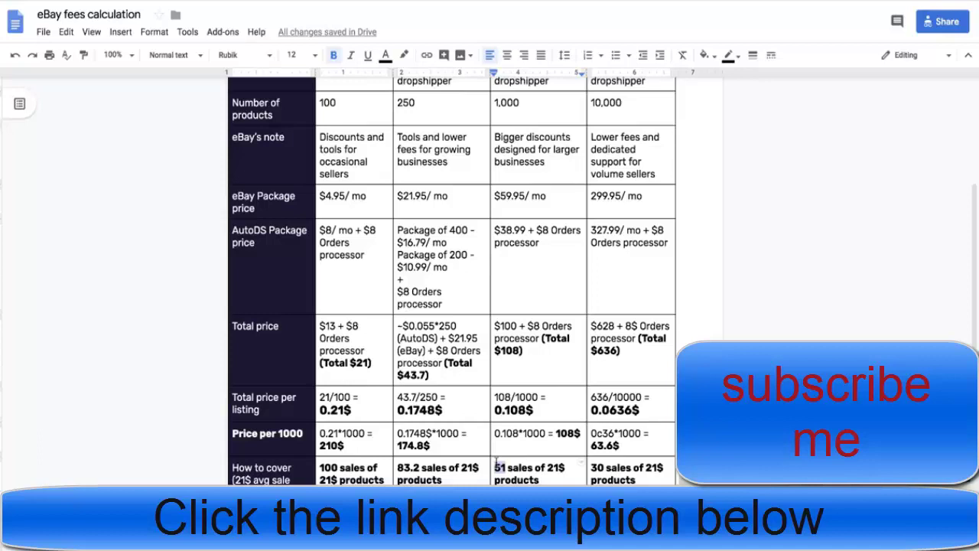
pyautogui.click(593, 468)
pyautogui.doubleClick(595, 468)
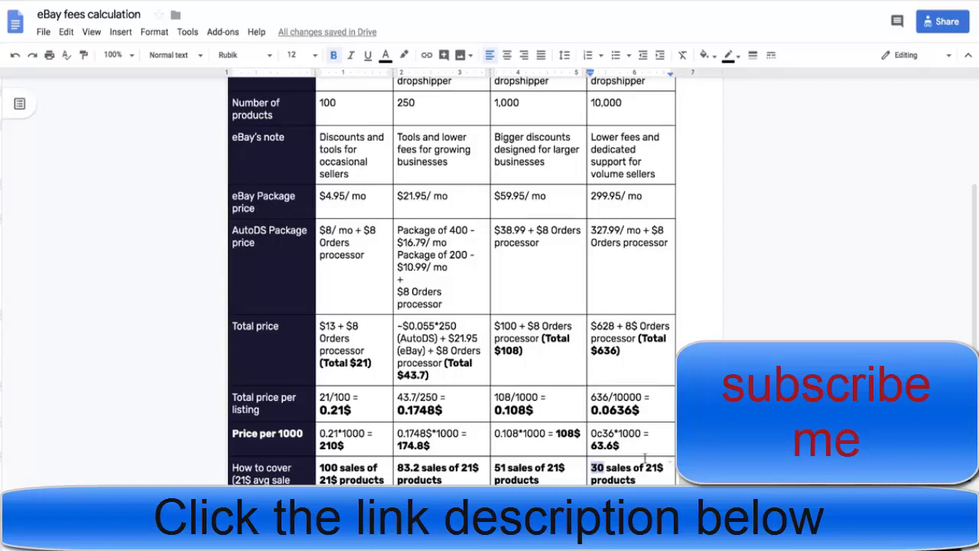